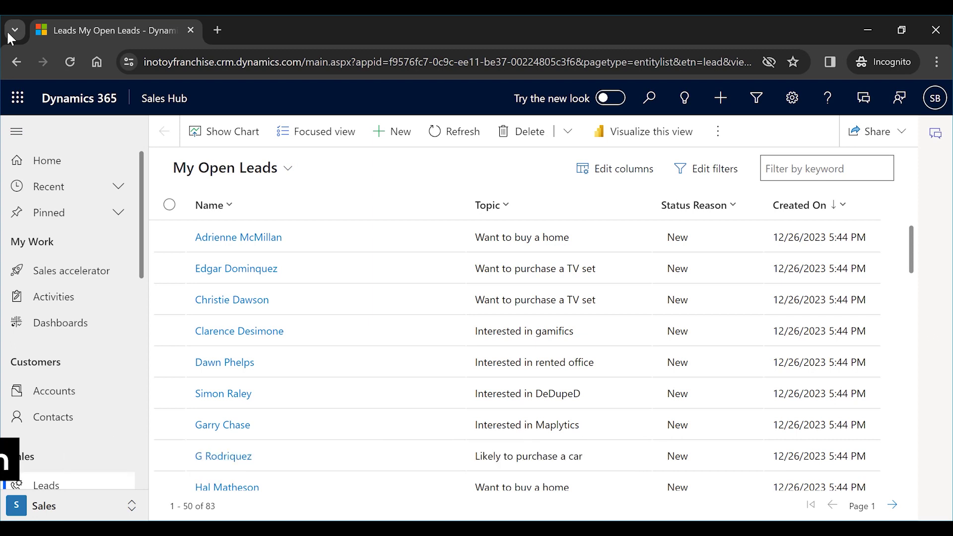
Start a new lead and give it the job title Marketing Manager
left_click(372, 145)
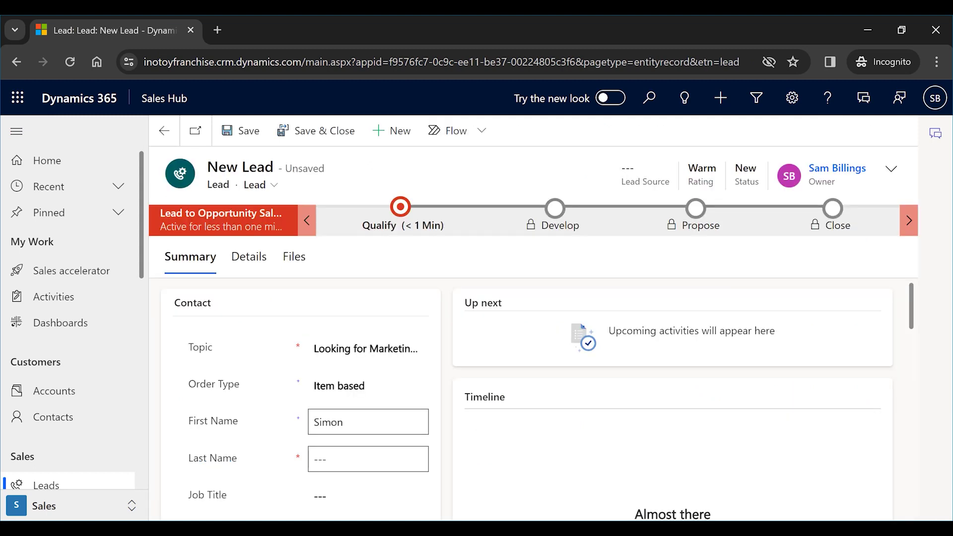
scroll(325, 439, "down", 2)
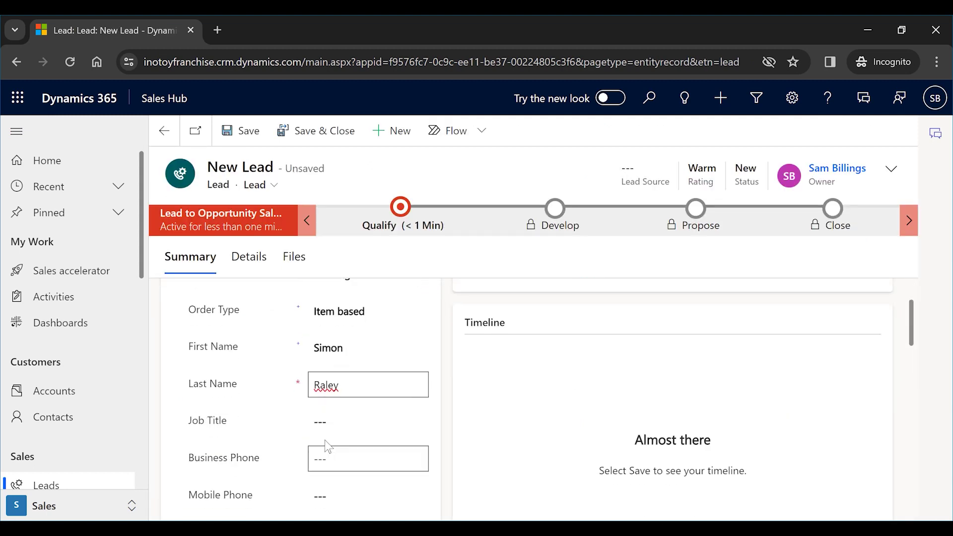
key("Tab")
type("Marketing Manager")
scroll(325, 440, "down", 2)
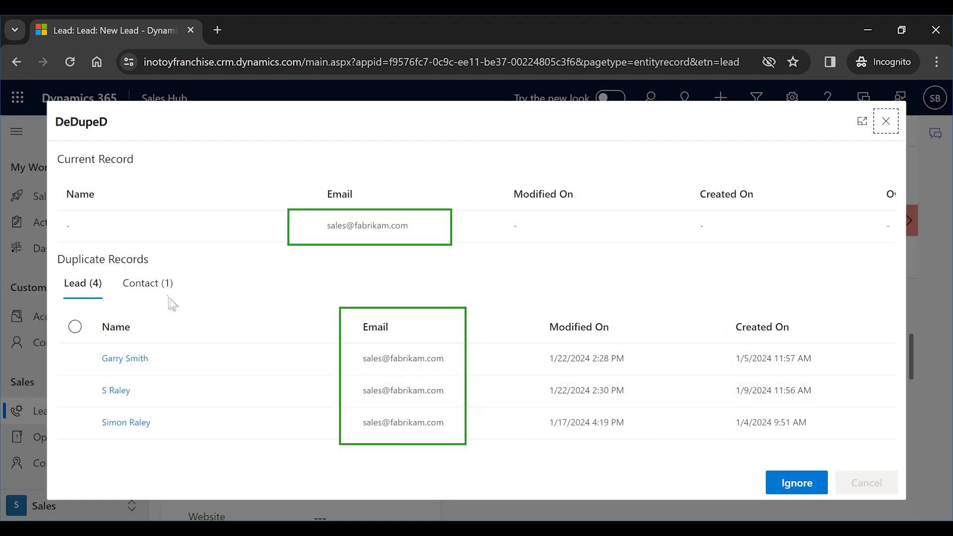
Review the duplicate leads and contacts DeDupeD found, then dismiss the warning
left_click(155, 281)
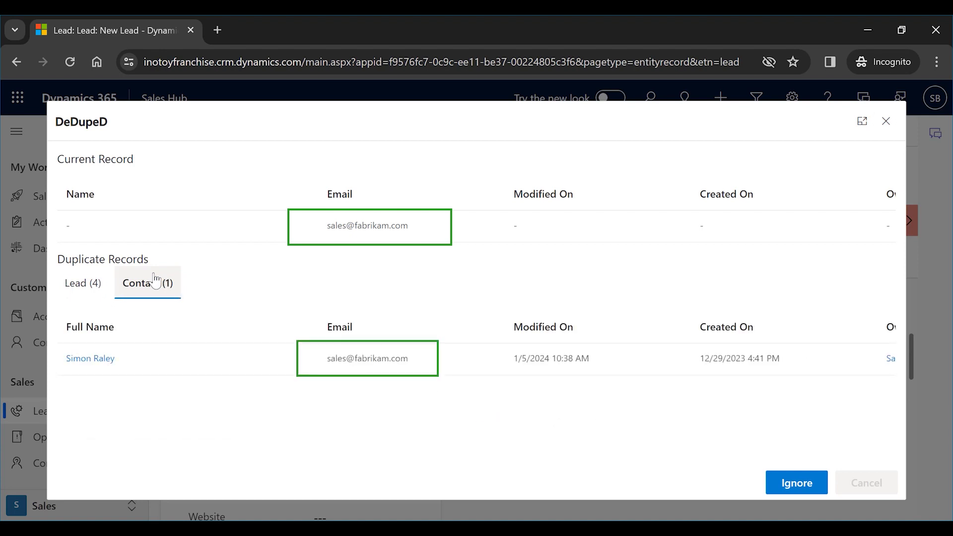
left_click(83, 283)
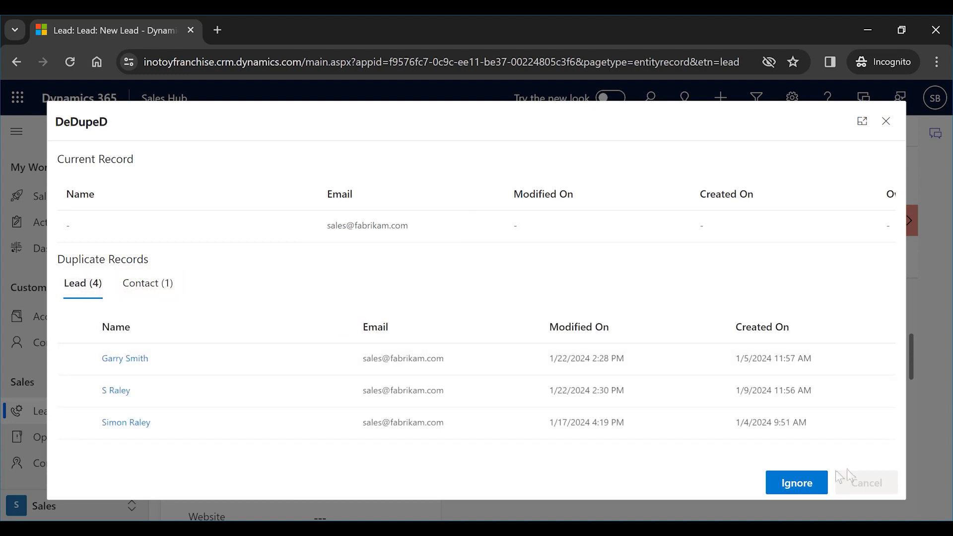
left_click(796, 483)
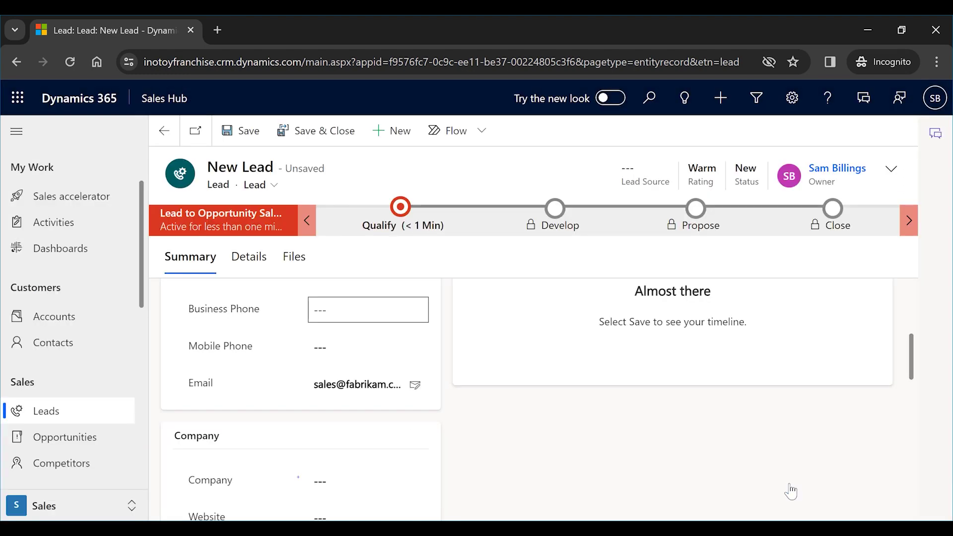
Save the new lead despite the DeDupeD duplicate warning
left_click(232, 137)
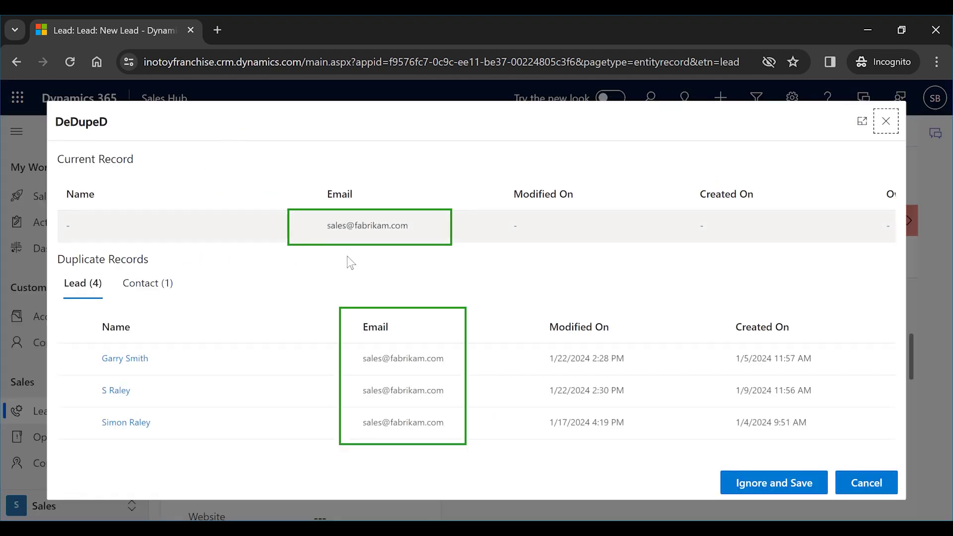
left_click(749, 481)
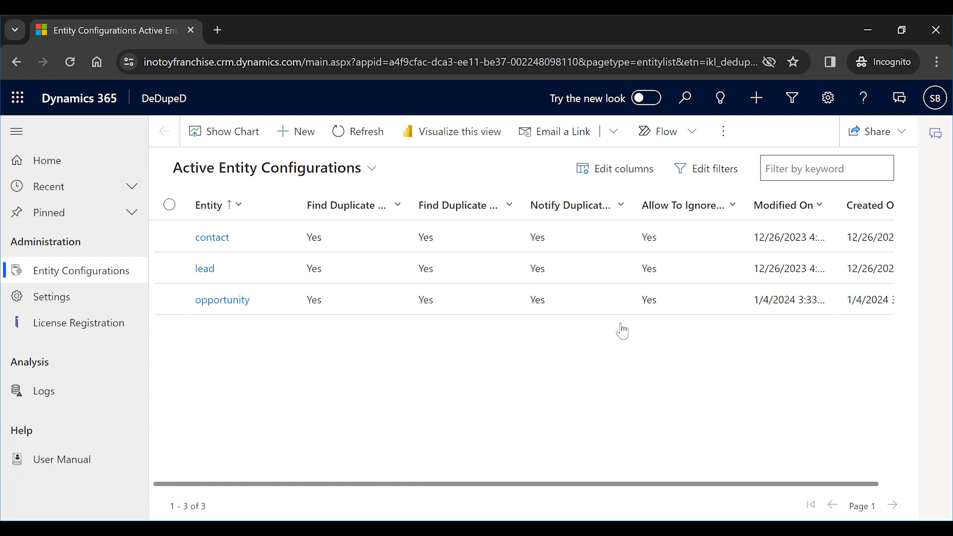
Open the lead entity configuration and review its merge settings and duplicate matching rules
left_click(205, 269)
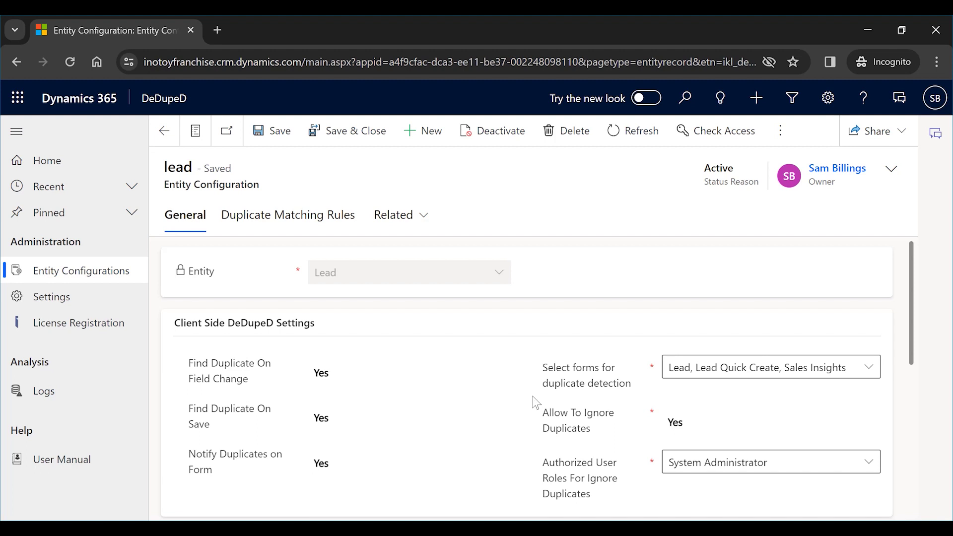
scroll(537, 403, "down", 5)
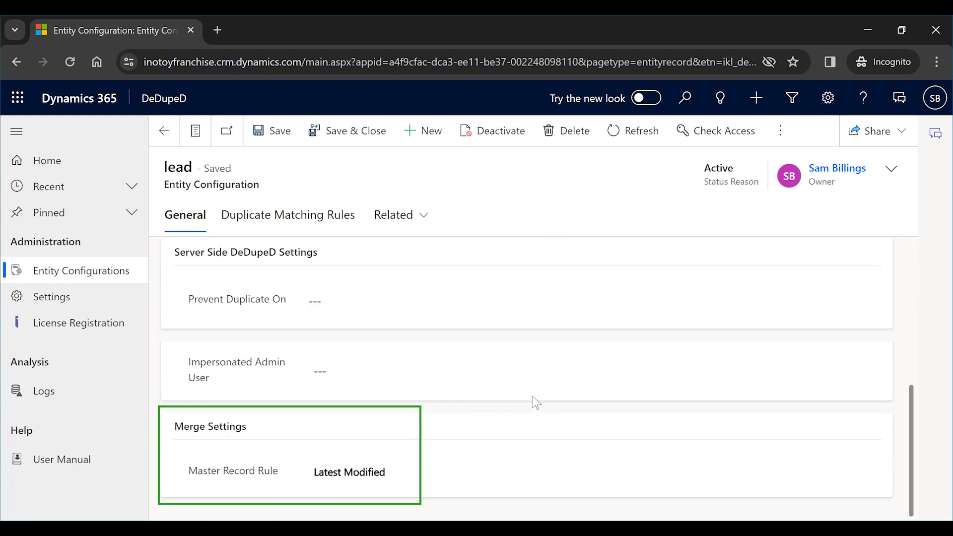
scroll(450, 417, "up", 6)
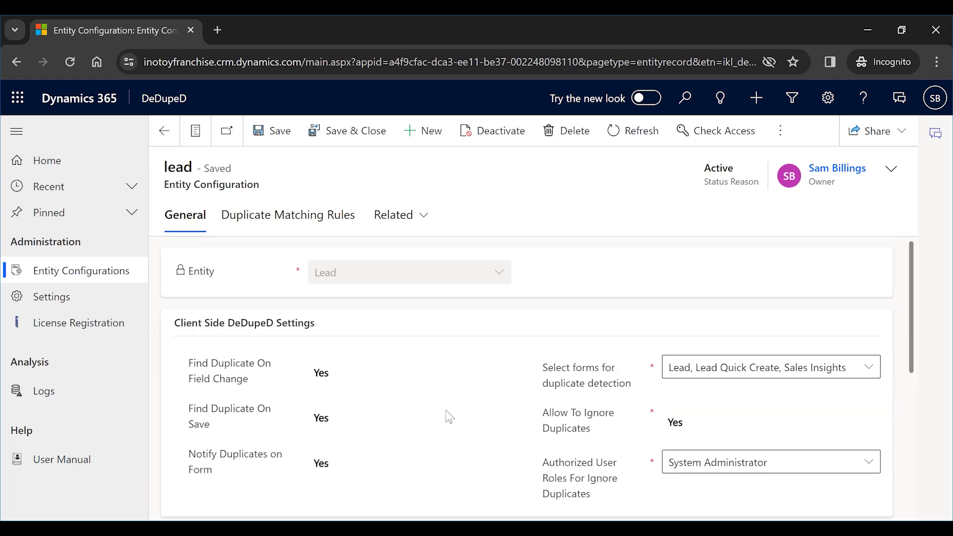
left_click(294, 214)
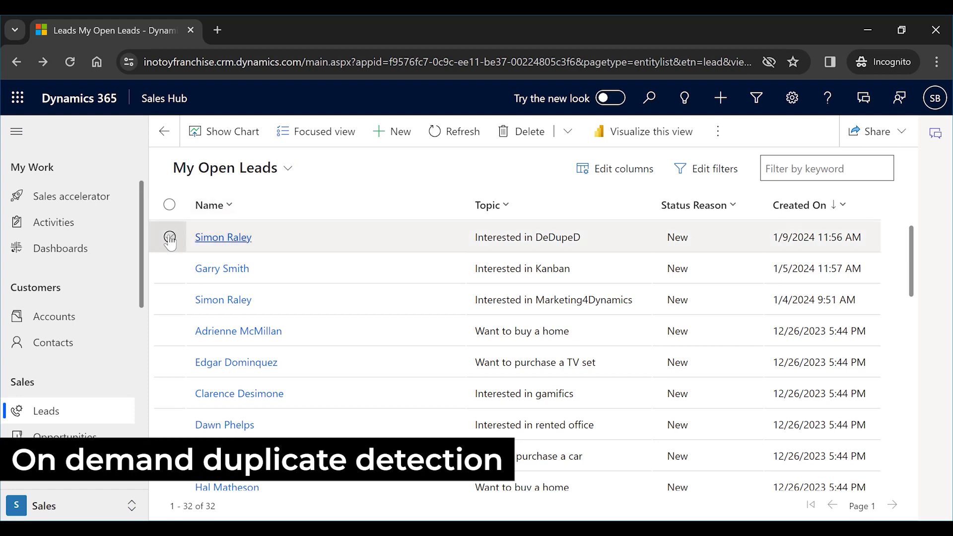
Show the first open lead's duplicates and start merging all of them
left_click(169, 237)
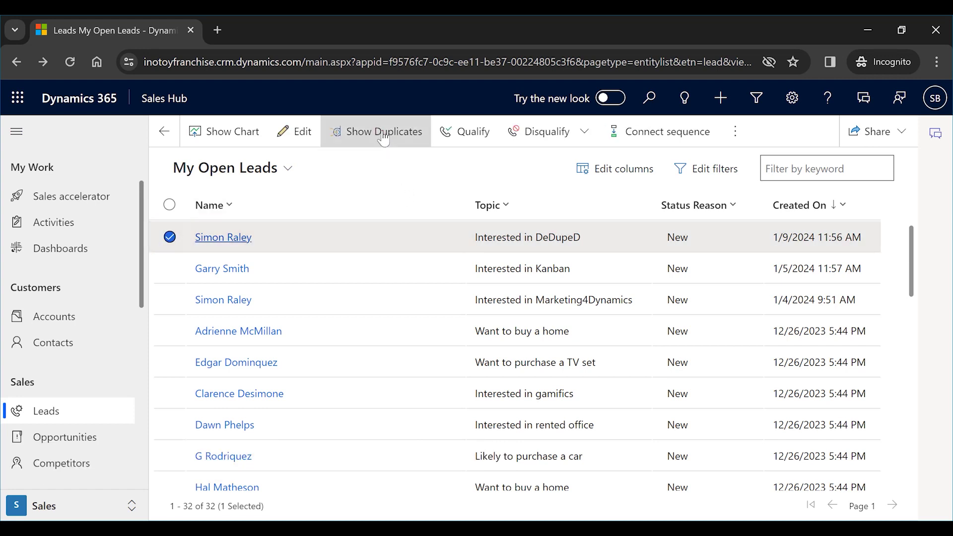
left_click(384, 134)
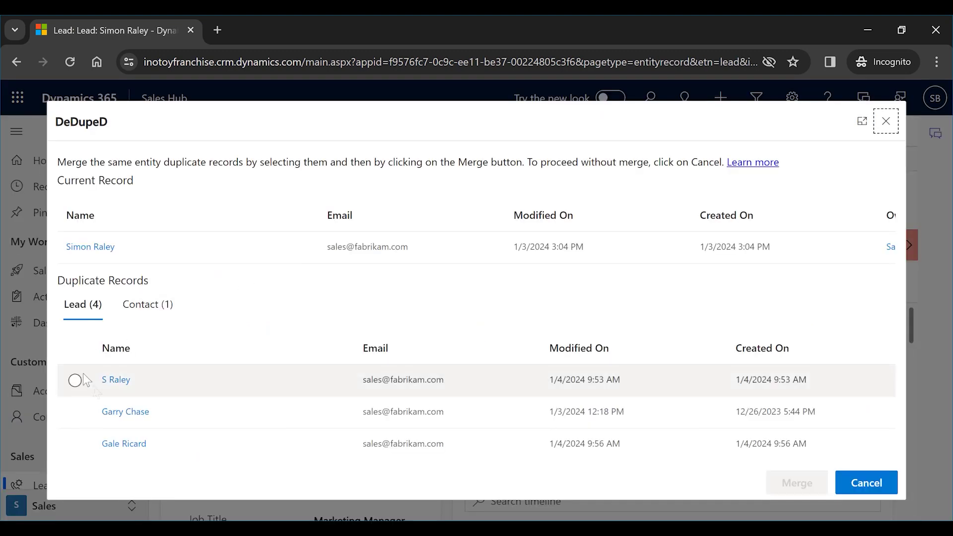
scroll(139, 412, "down", 1)
scroll(148, 415, "up", 1)
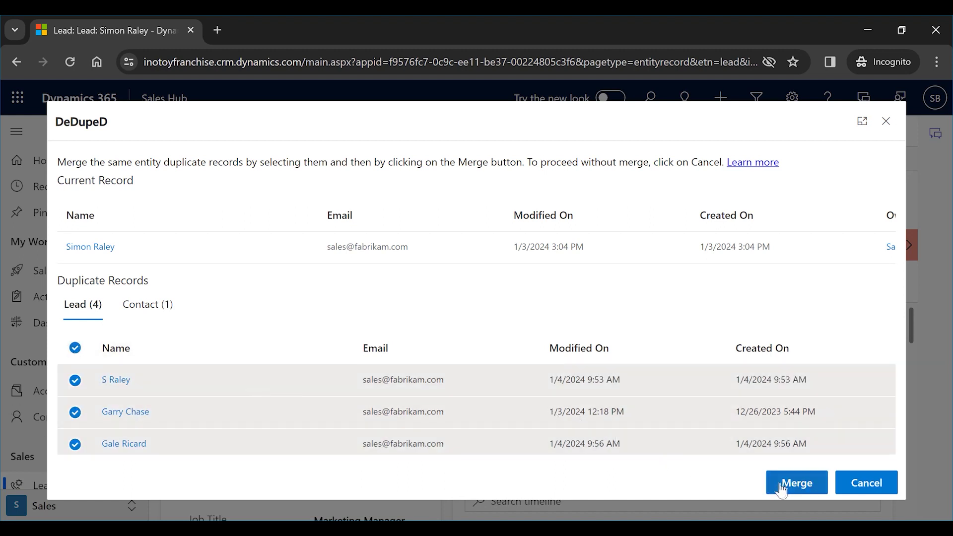
left_click(787, 489)
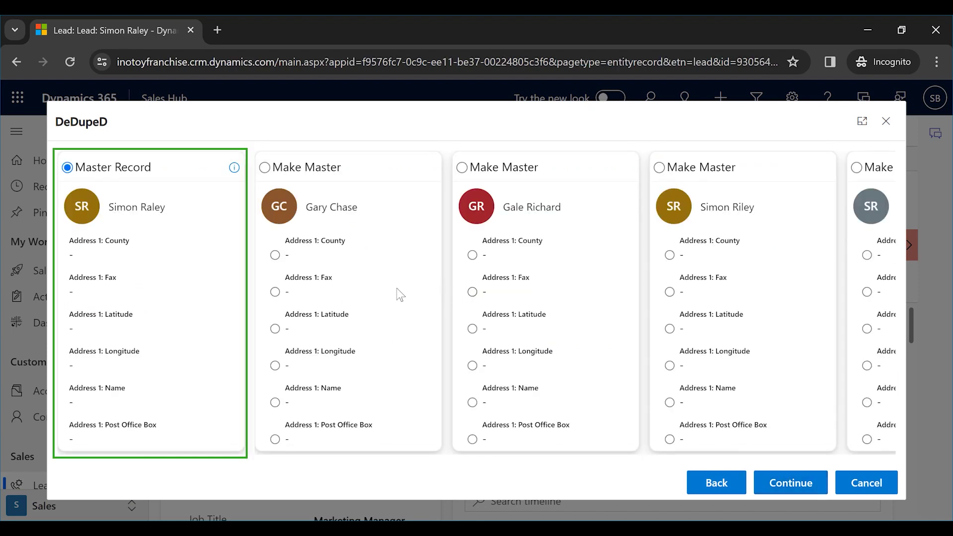
Choose merge values: Street 1 '142, Block 4A', and the fifth duplicate's Street 2 and Website
scroll(389, 292, "down", 15)
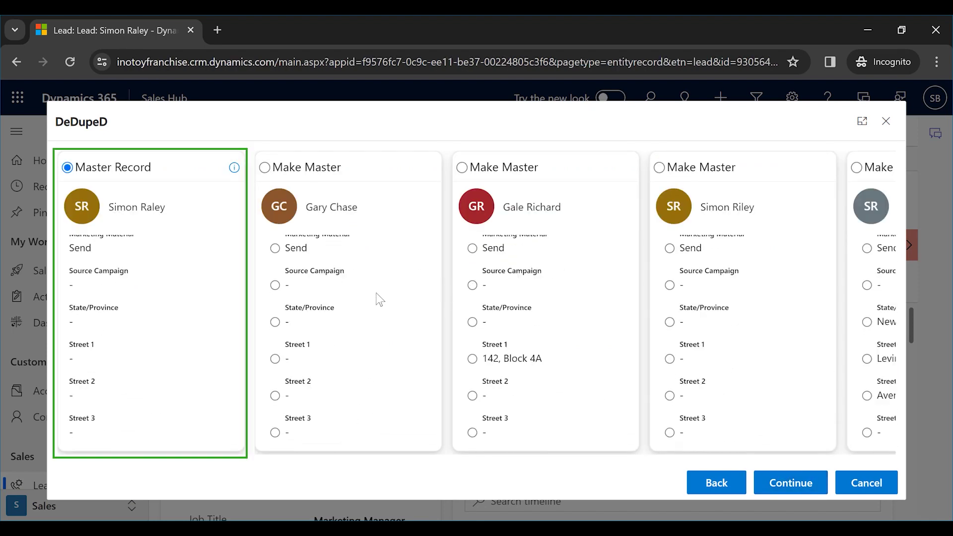
scroll(380, 299, "up", 1)
left_click(473, 421)
scroll(576, 379, "down", 1)
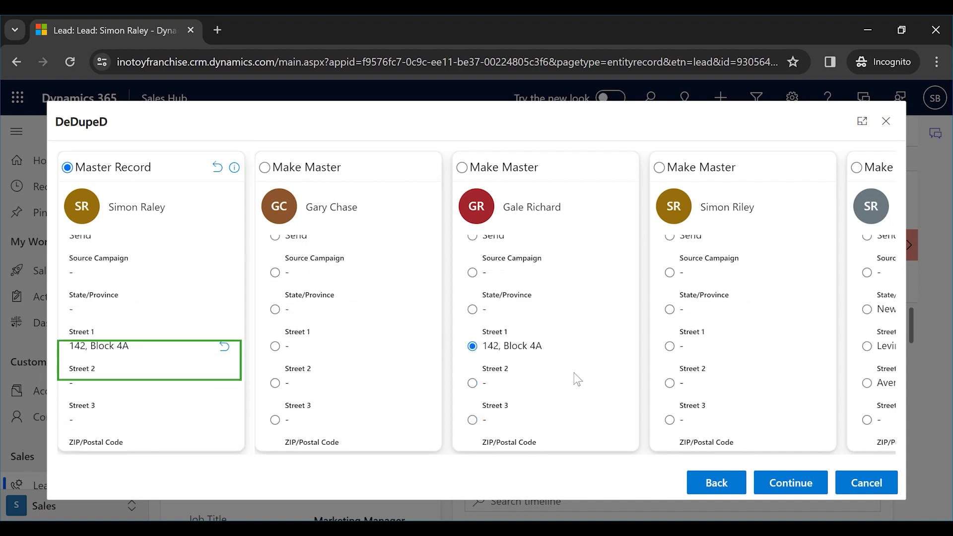
left_click(867, 383)
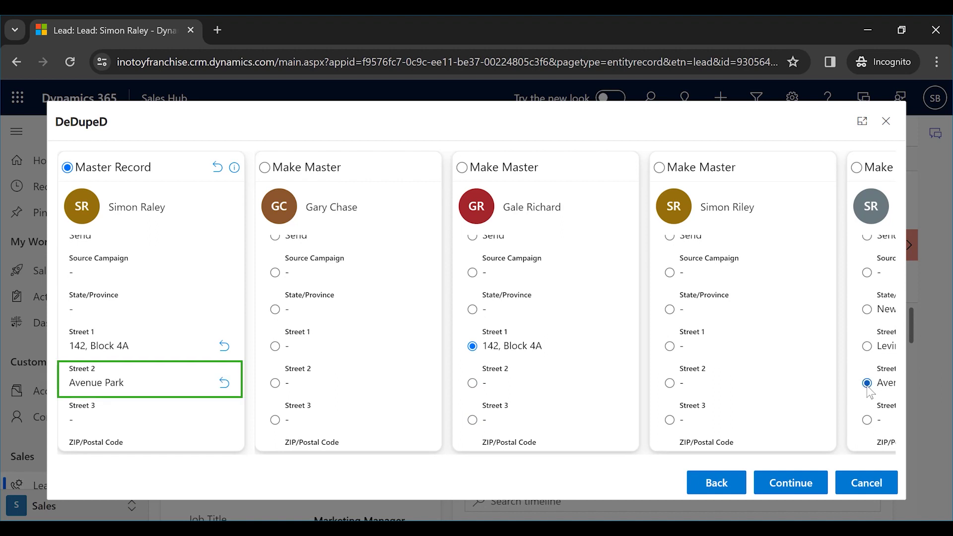
scroll(870, 393, "down", 5)
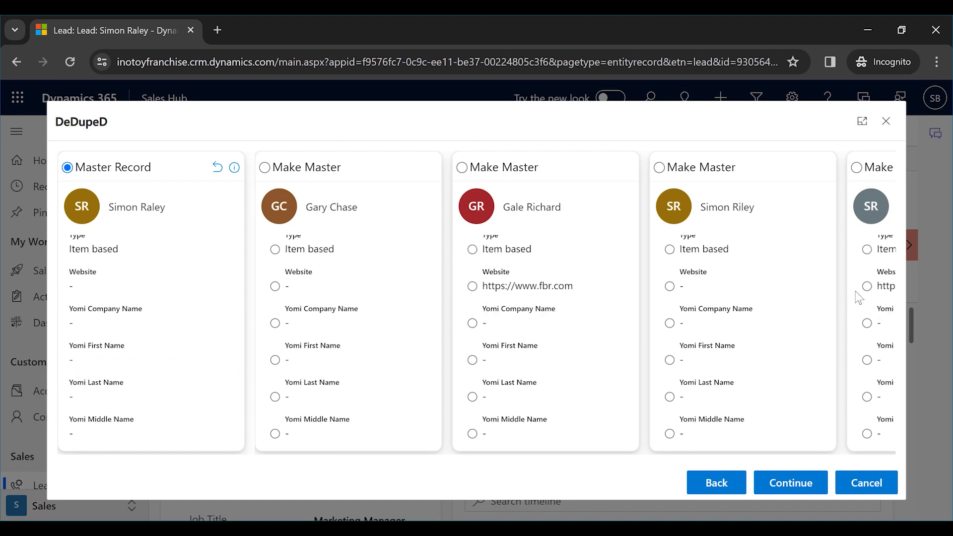
left_click(867, 287)
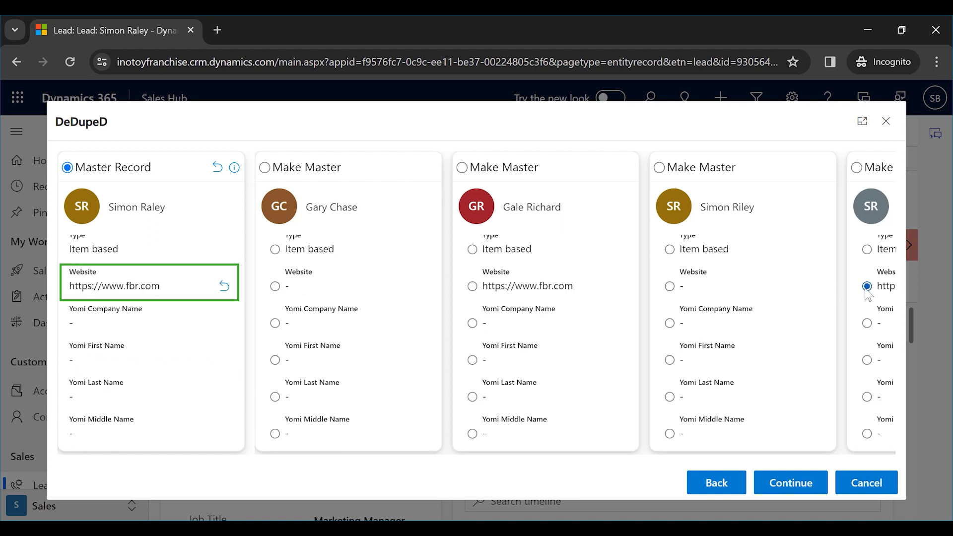
Confirm the irreversible merge and check the master lead for remaining duplicates
left_click(768, 487)
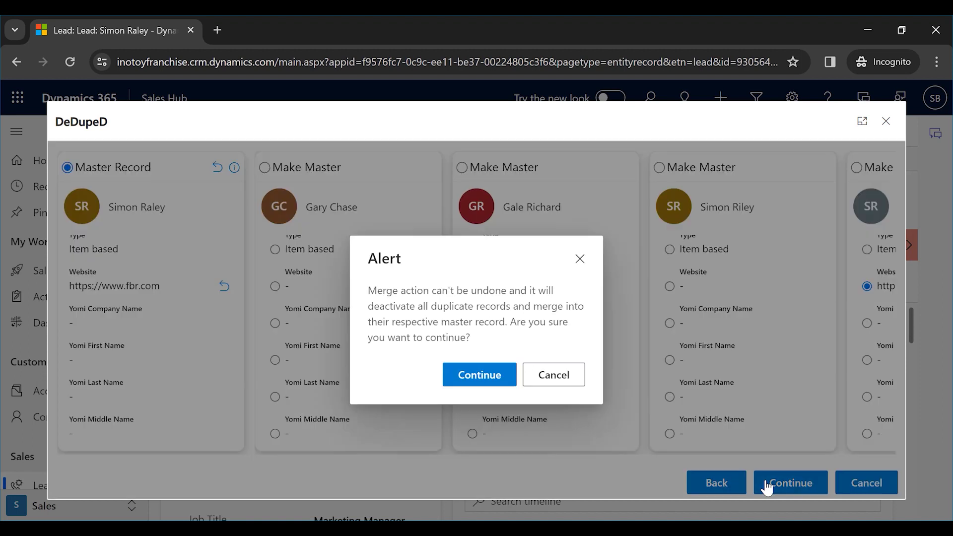
left_click(467, 378)
left_click(570, 343)
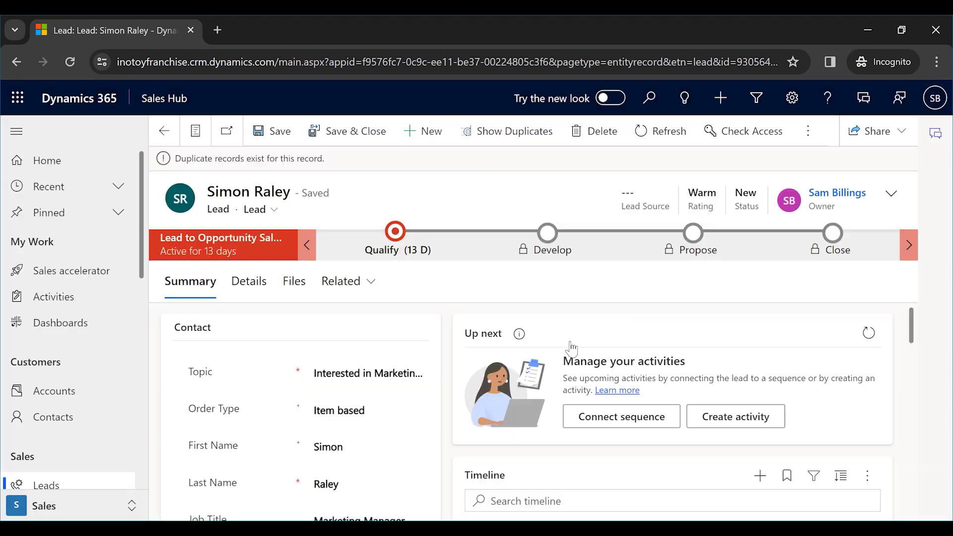
left_click(500, 141)
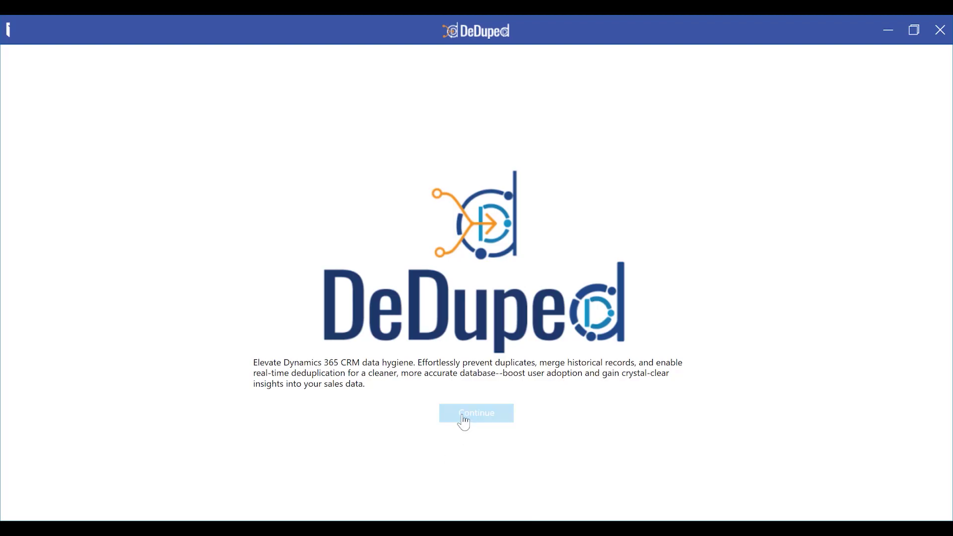
Log in via Office 365 with advanced fields, entering the account user name and password
left_click(464, 421)
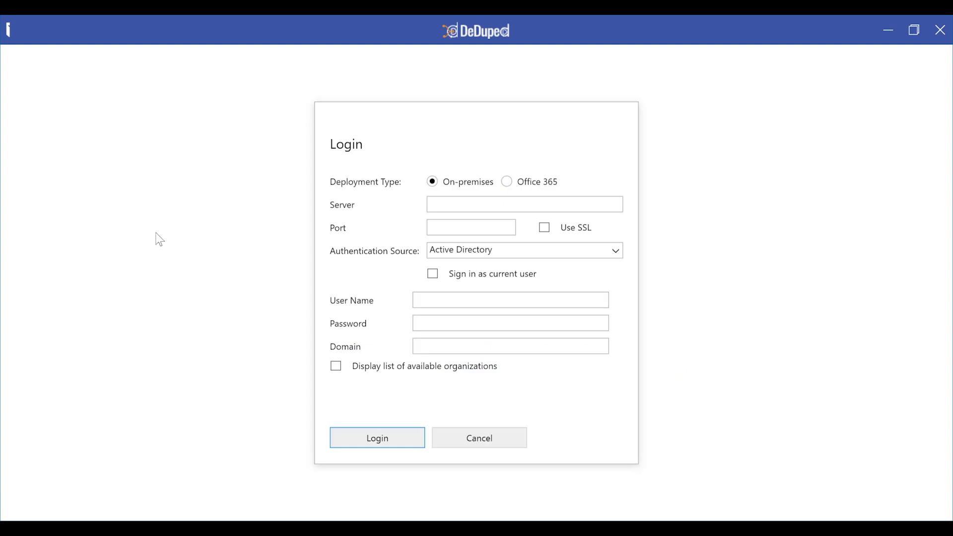
left_click(514, 185)
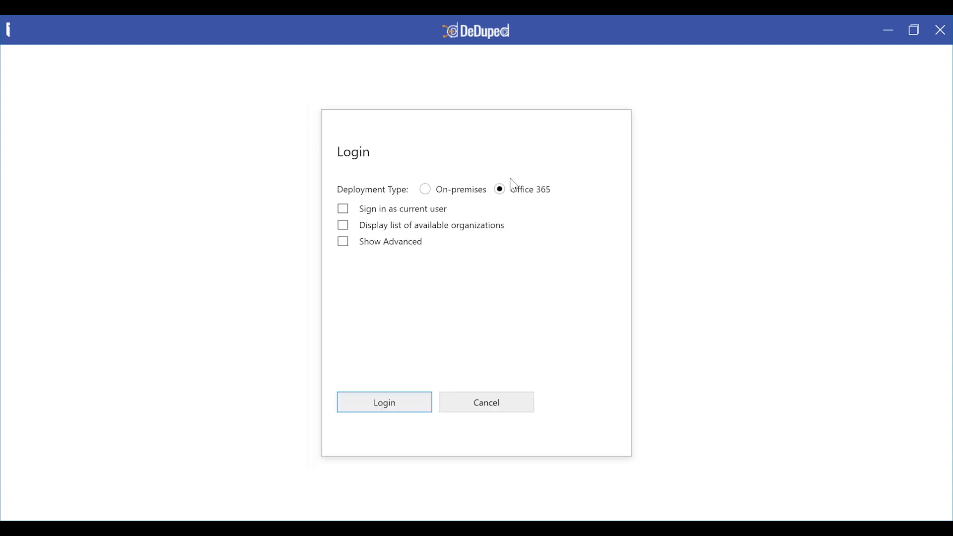
left_click(380, 246)
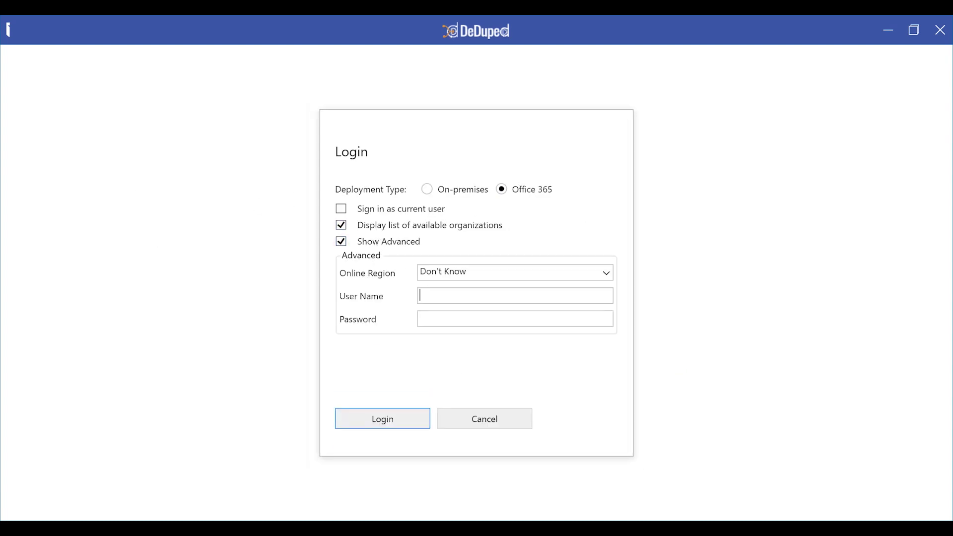
key("ctrl+v")
key("Tab")
type("**")
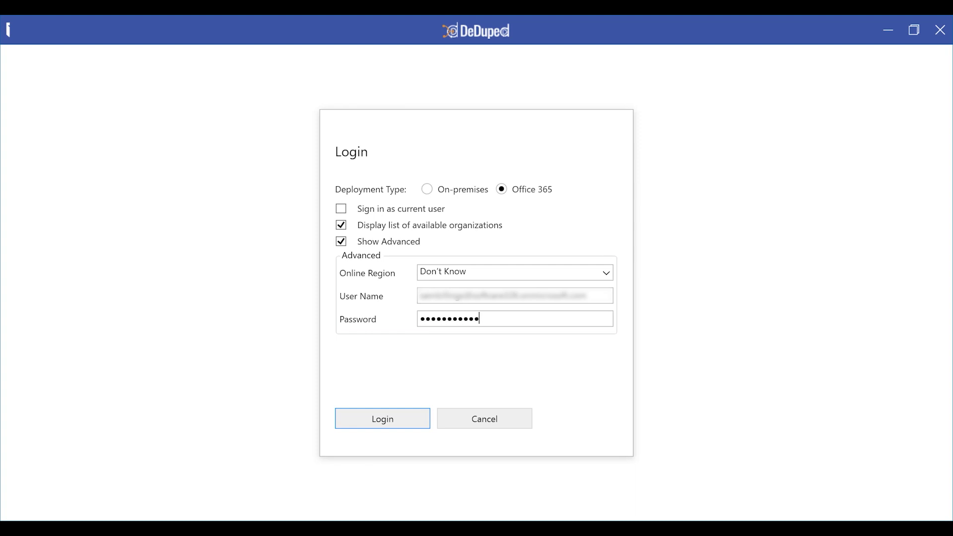
left_click(408, 422)
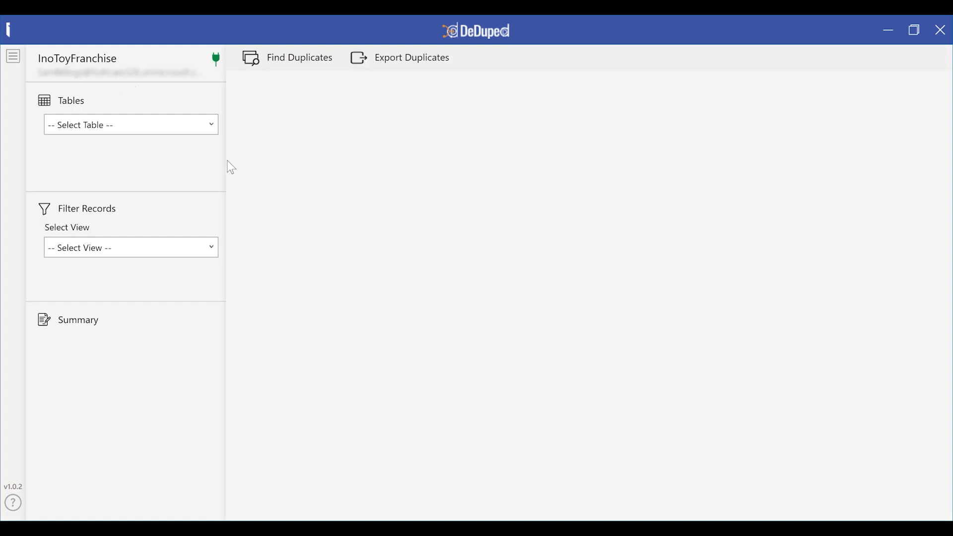
Find duplicates in the Contact table's Active Contacts view
left_click(212, 126)
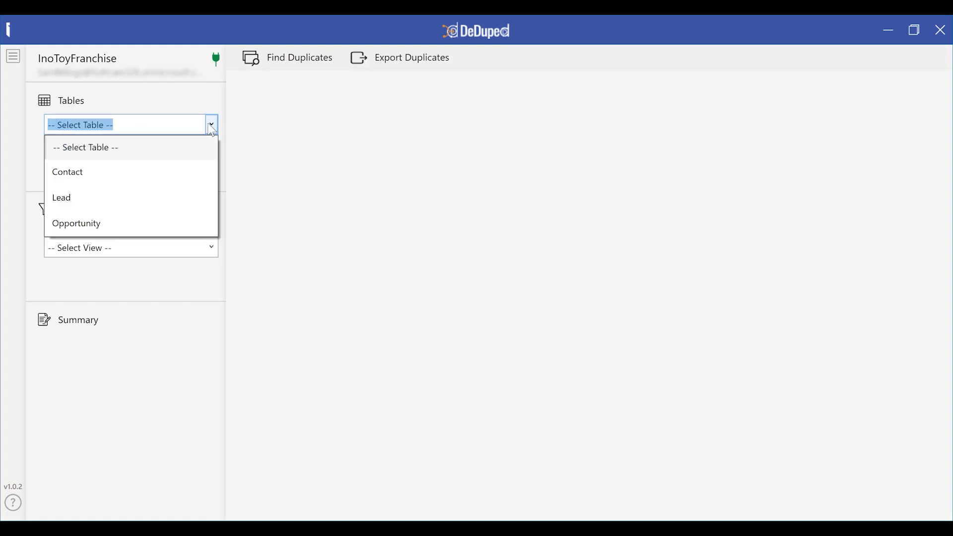
left_click(134, 174)
left_click(212, 248)
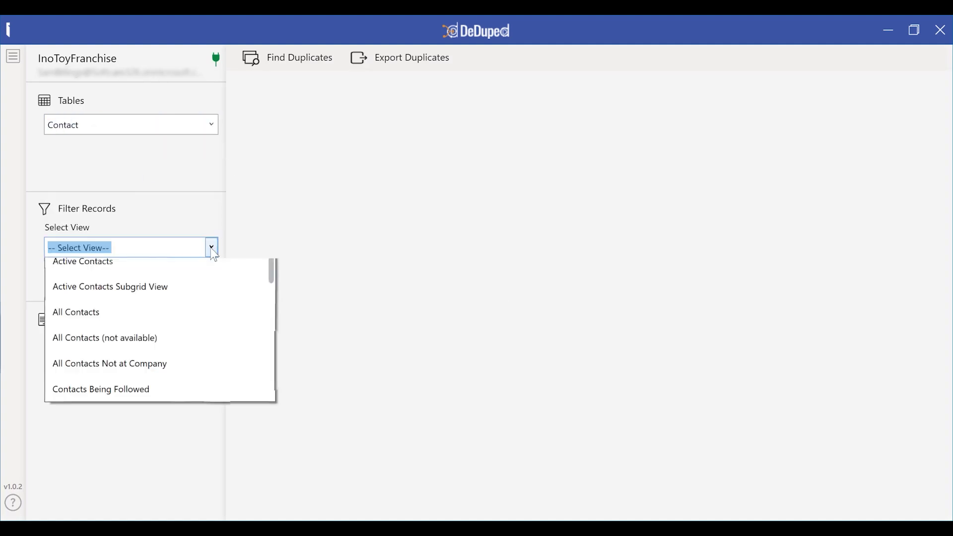
left_click(160, 293)
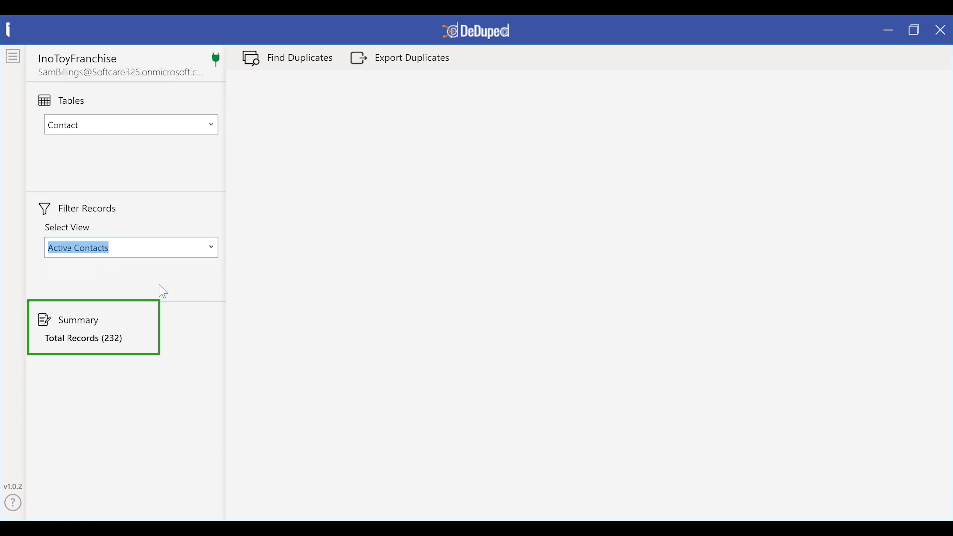
left_click(271, 60)
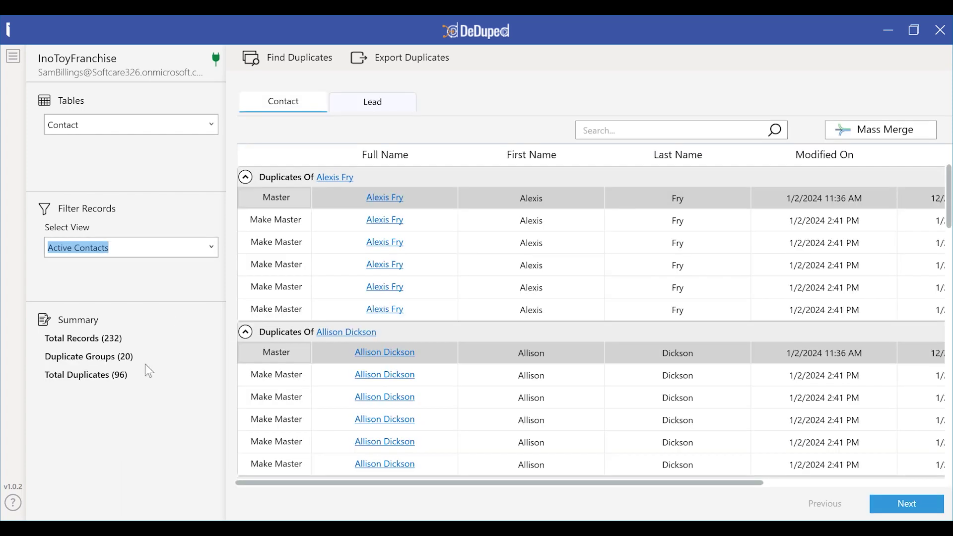
Make the record modified 1/2/2024 2:41 PM master of the first duplicate group
scroll(491, 260, "down", 5)
scroll(491, 273, "up", 5)
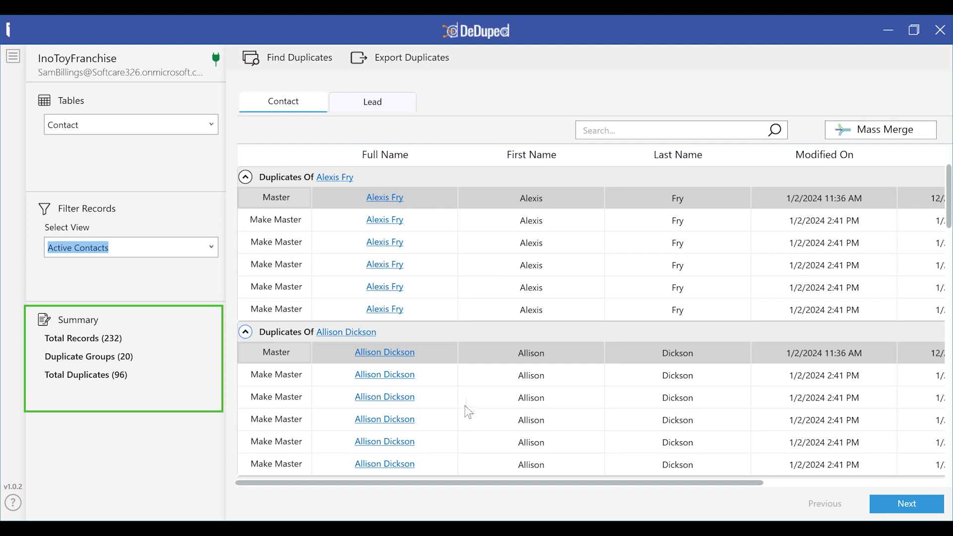
left_click_drag(484, 482, 323, 502)
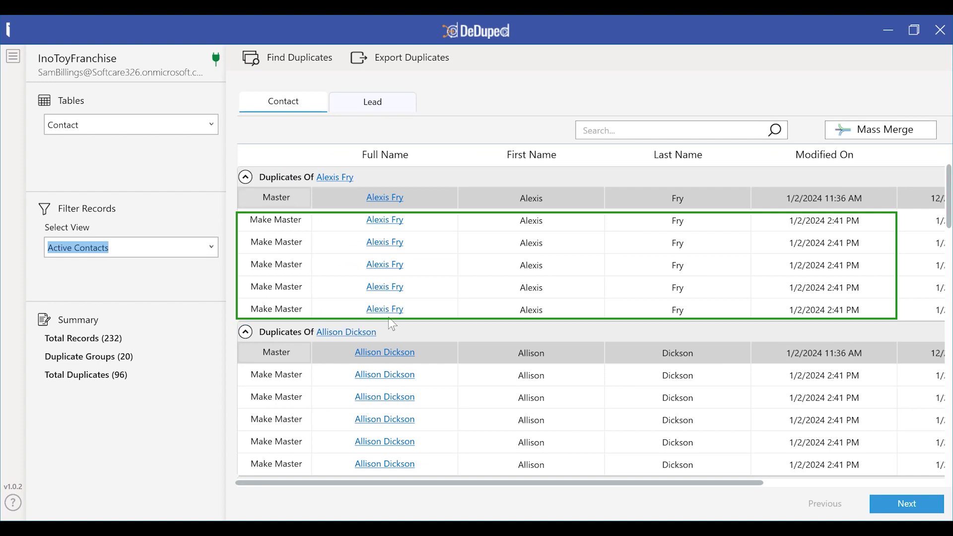
left_click(276, 219)
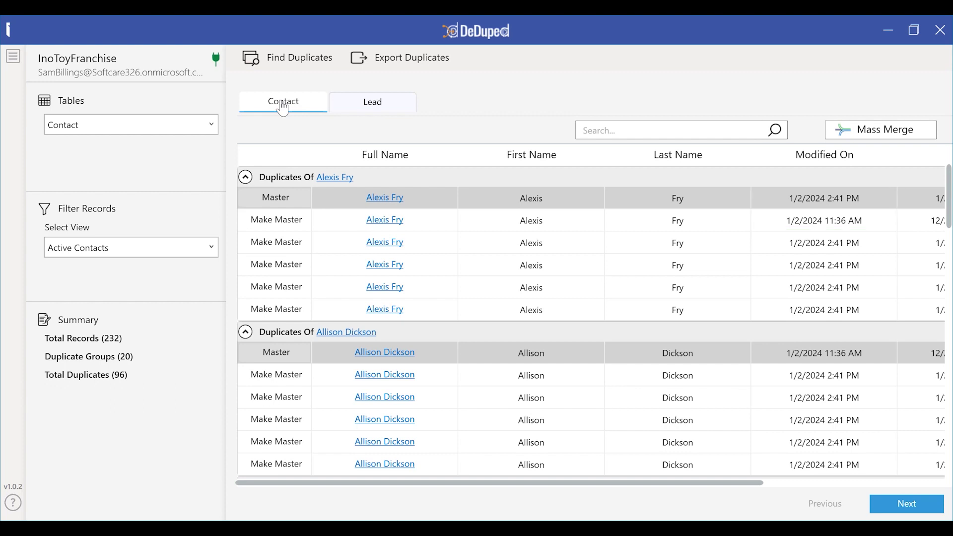
Mass merge all 20 contact duplicate groups and confirm
left_click(246, 178)
left_click(245, 178)
left_click(840, 131)
left_click(548, 338)
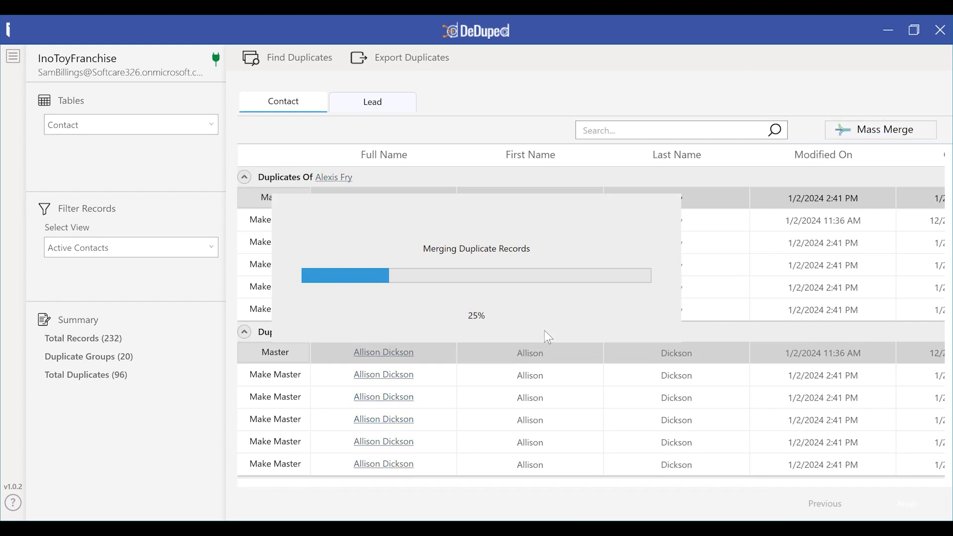